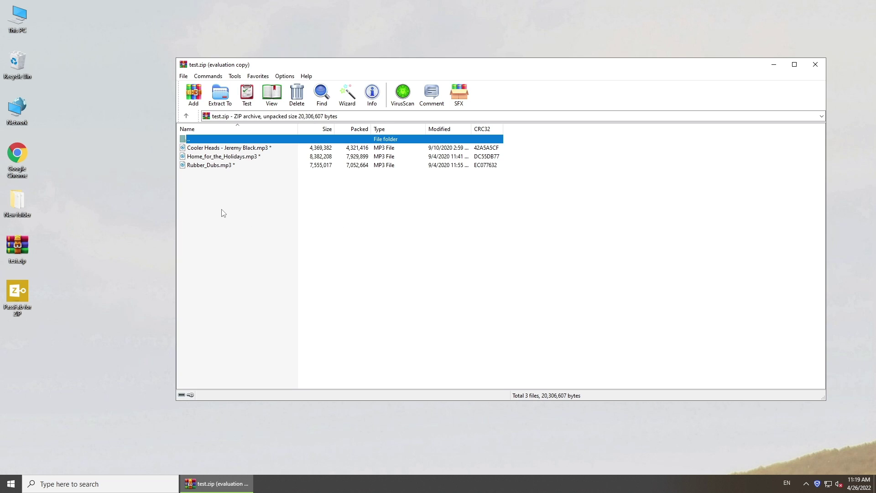
Try a guessed password on Rubber_Dubs.mp3 in WinRAR and see it rejected as incorrect.
double_click(221, 167)
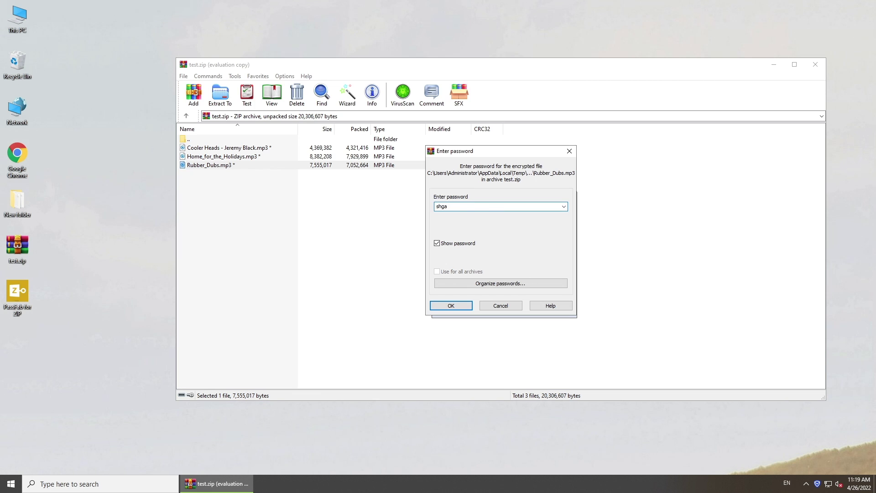
left_click(460, 307)
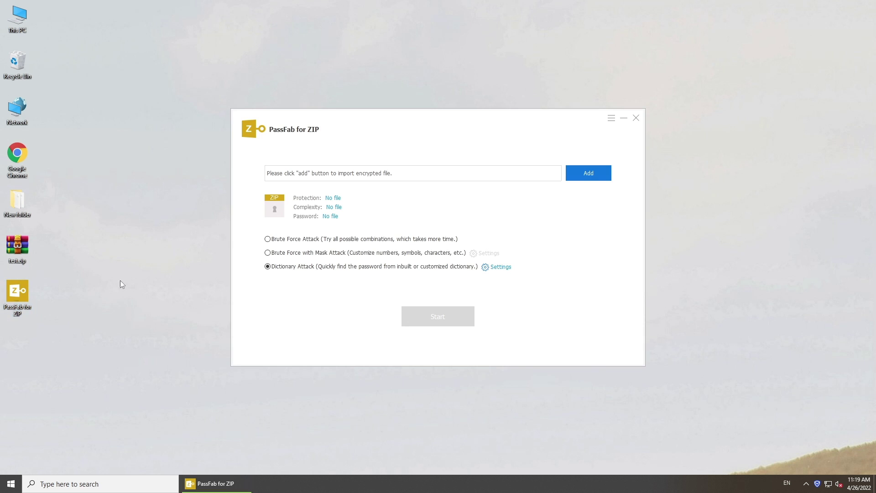
Import test.zip from the Desktop into PassFab for ZIP as the archive to crack.
left_click(595, 177)
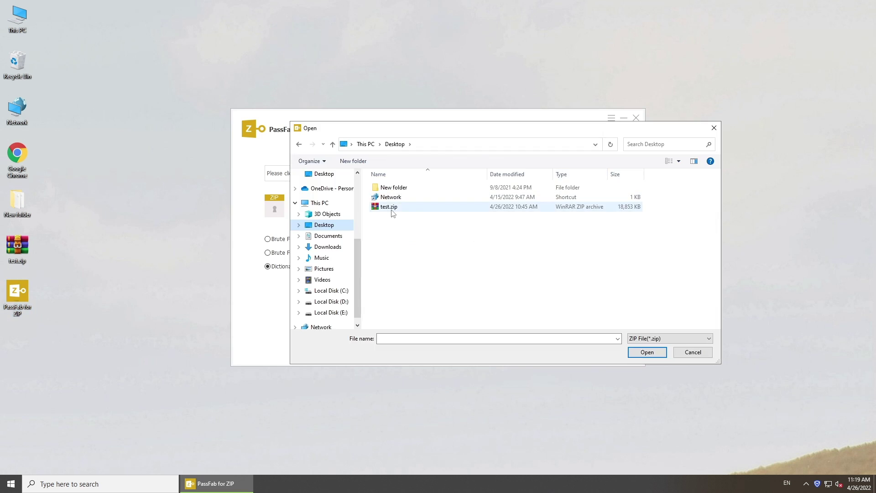
left_click(389, 209)
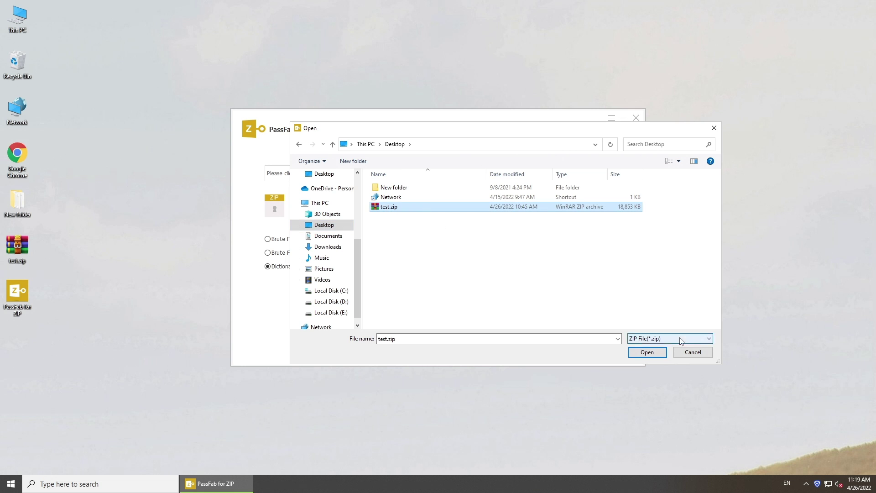
left_click(651, 352)
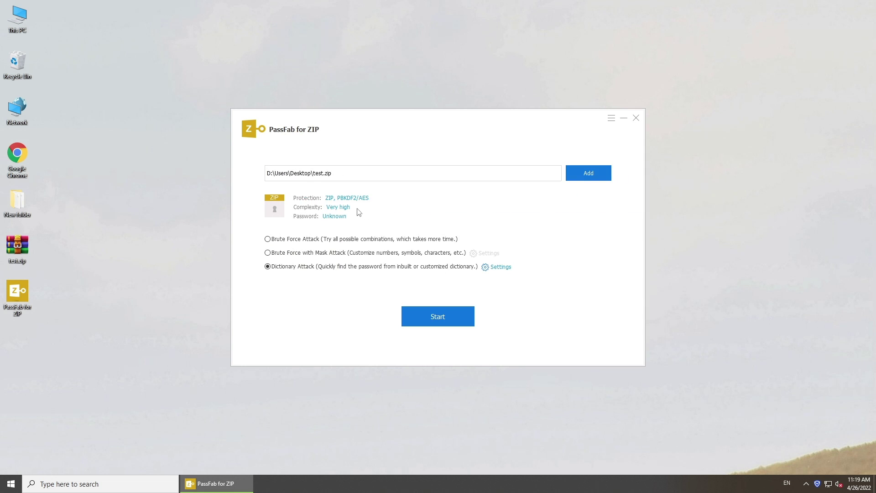
Choose Brute Force with Mask Attack, set maximum password length 5 and review the special symbols.
left_click(336, 252)
left_click(488, 254)
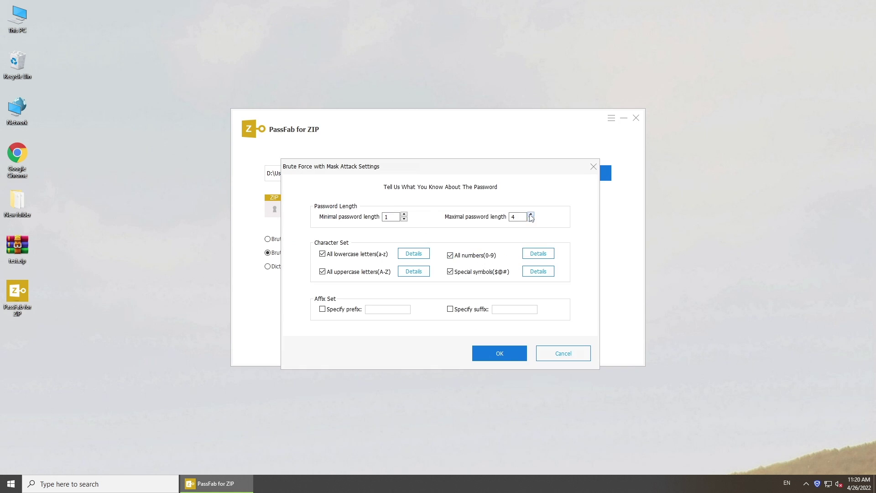
left_click(414, 254)
left_click(499, 353)
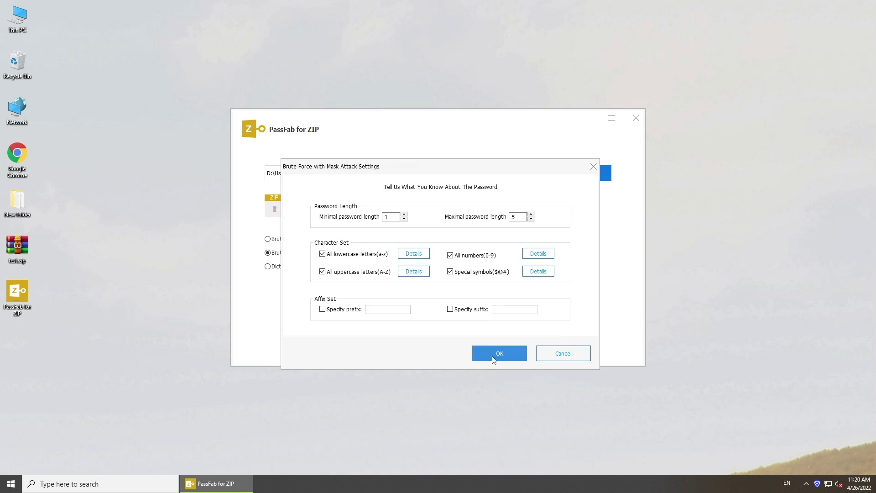
left_click(534, 272)
left_click(499, 353)
Enable both the known prefix and known suffix options for the mask attack.
left_click(348, 311)
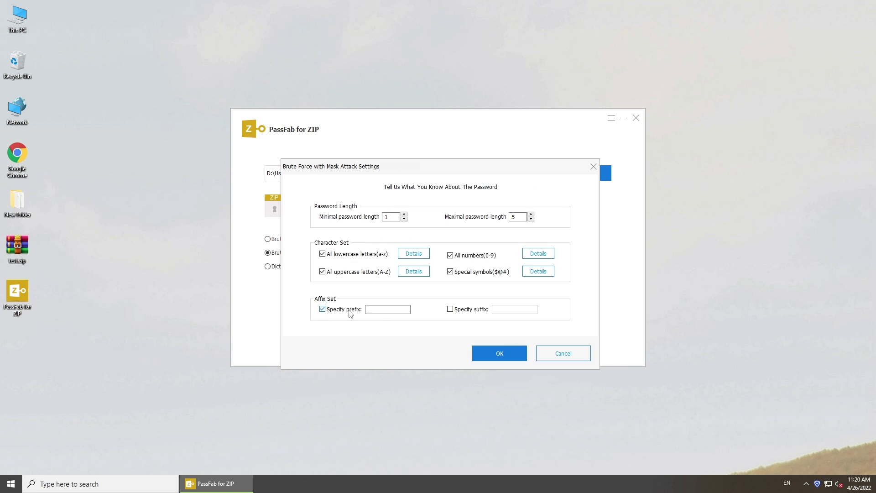
type("a")
left_click(456, 312)
left_click(450, 310)
left_click(335, 310)
left_click(323, 309)
left_click(450, 310)
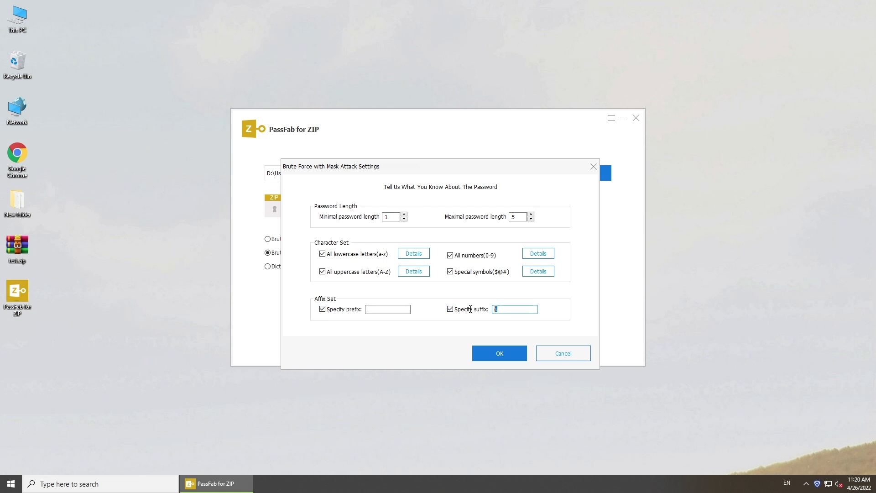
Confirm mask settings, switch to Dictionary Attack, browse for a custom dictionary but cancel and close its settings.
left_click(504, 354)
left_click(319, 267)
left_click(495, 269)
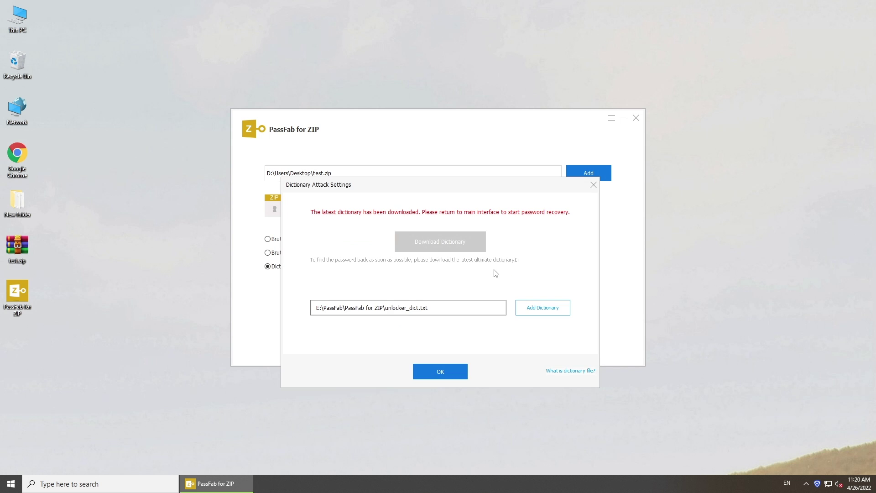
left_click(545, 310)
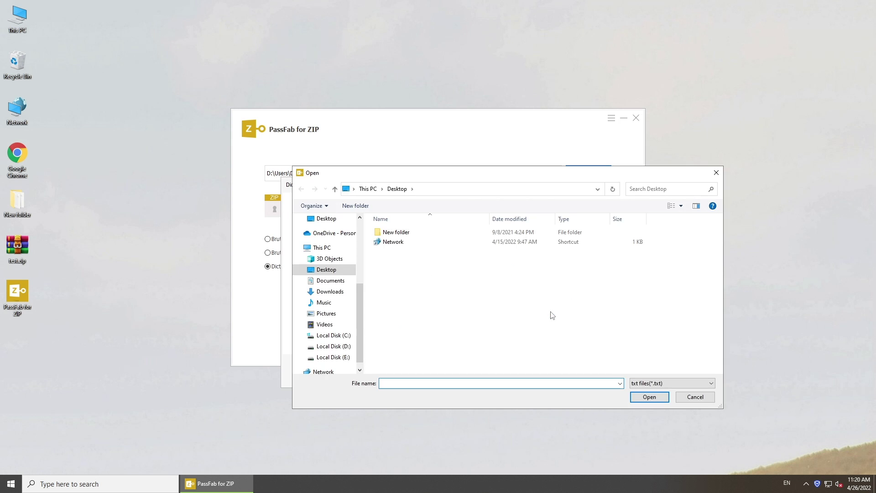
left_click(688, 397)
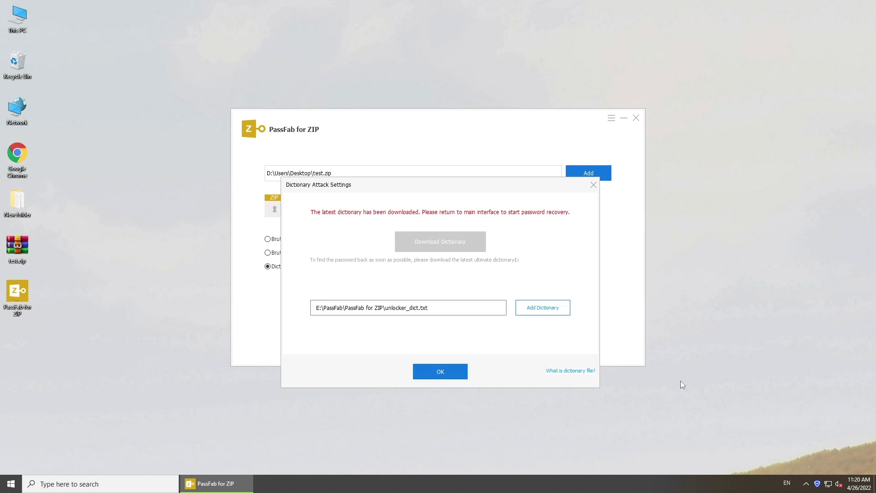
left_click(594, 186)
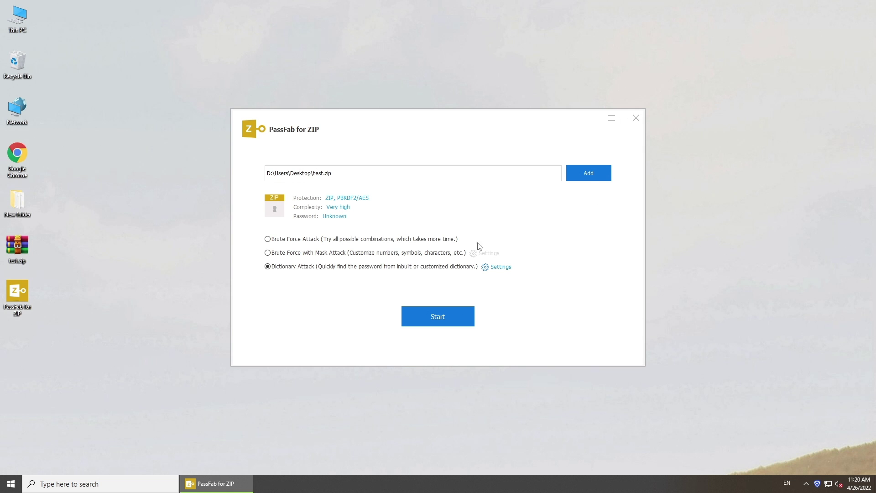
Select plain Brute Force Attack and start recovering the test.zip password.
left_click(334, 241)
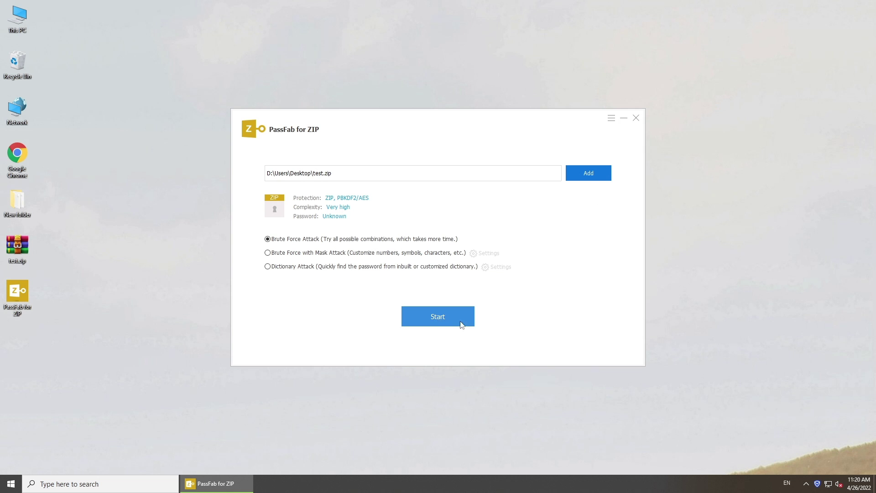
left_click(437, 316)
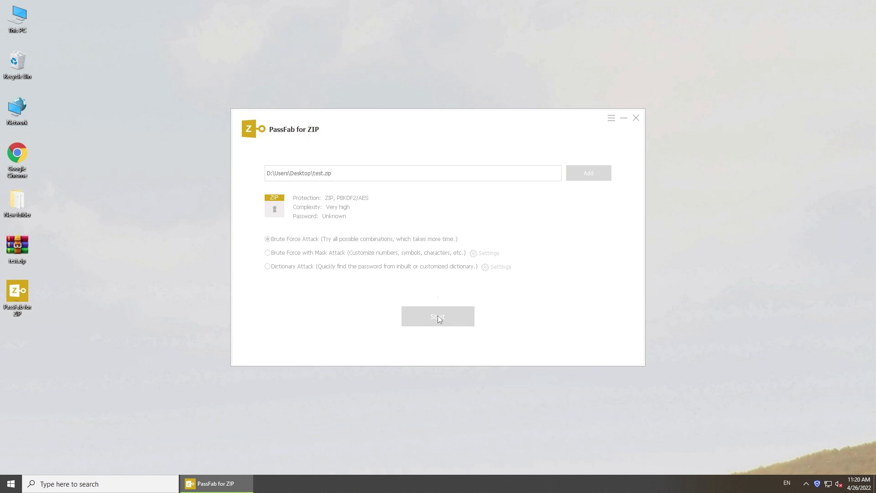